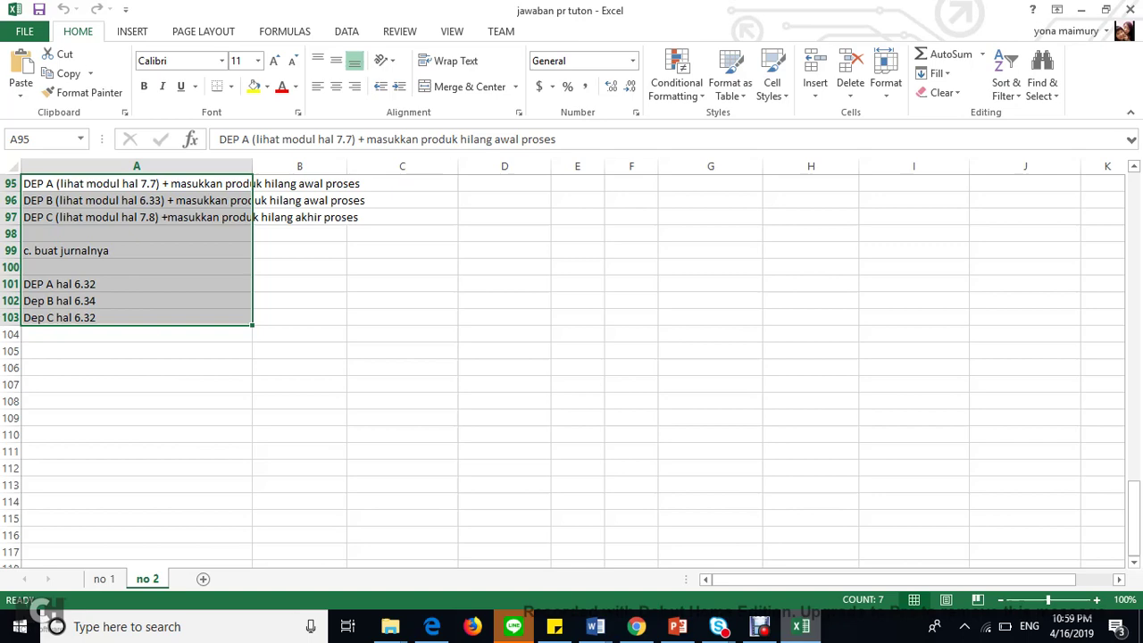
# Open the Rekap NIlai TTM workbook from the UT folder and read the comment on the TT1 score in cell F40.
pyautogui.hotkey('alt', 'Tab')
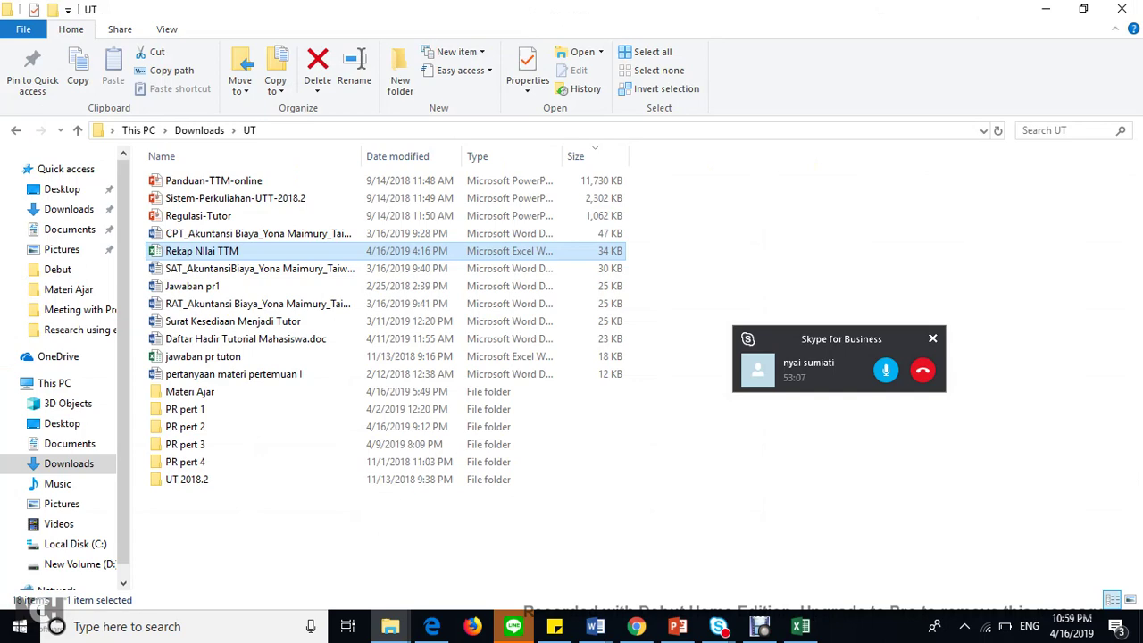
pyautogui.press('Return')
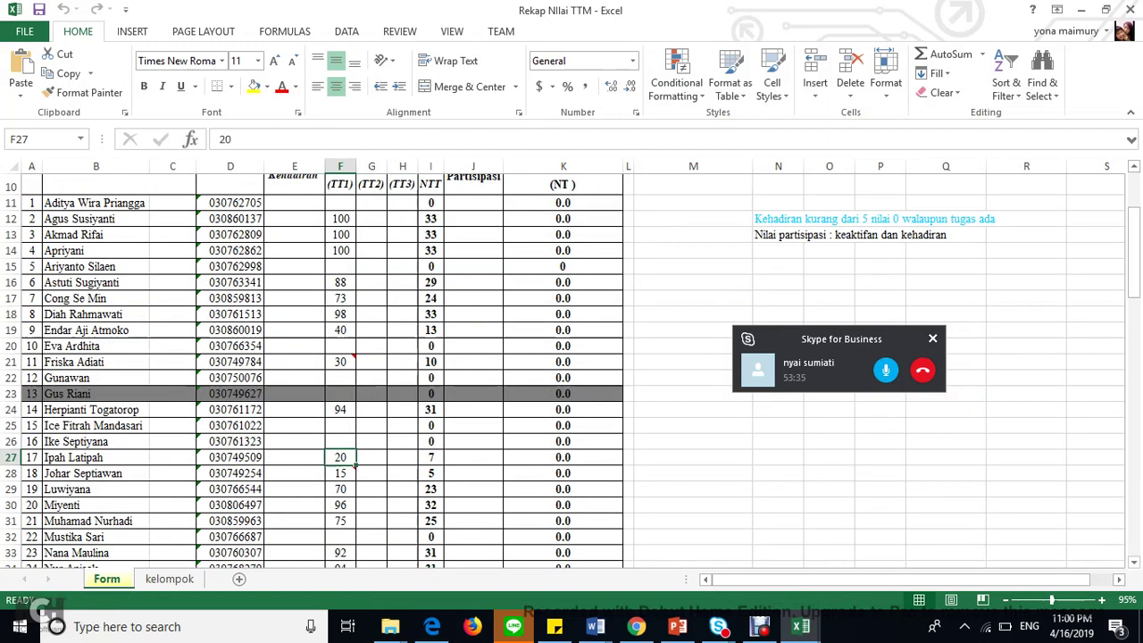
pyautogui.press('Down')
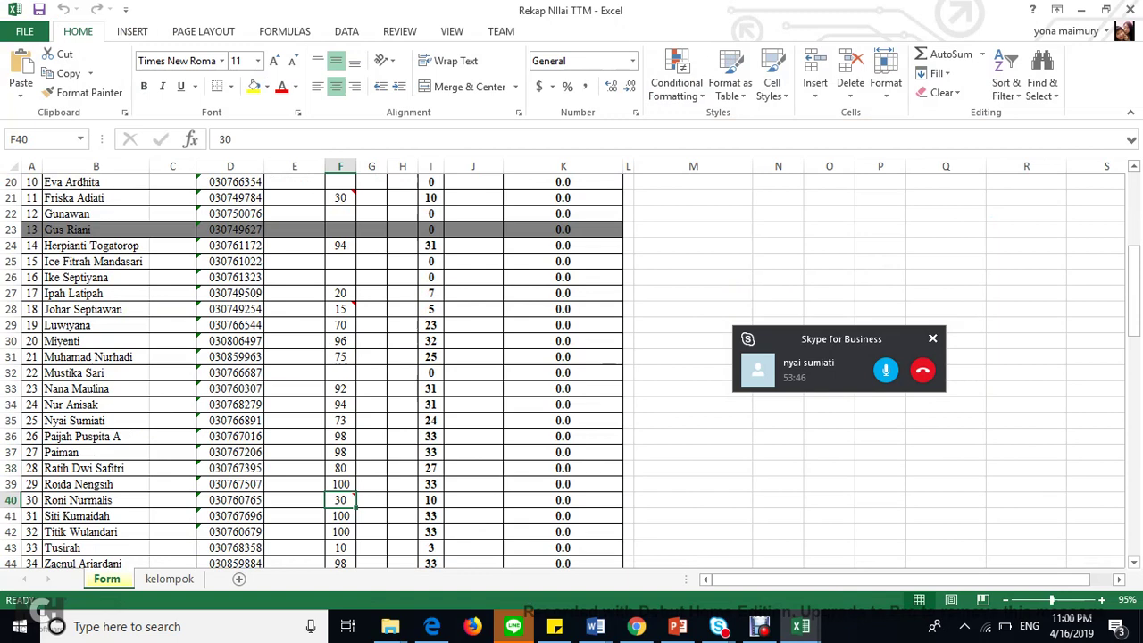
pyautogui.moveTo(344, 500)
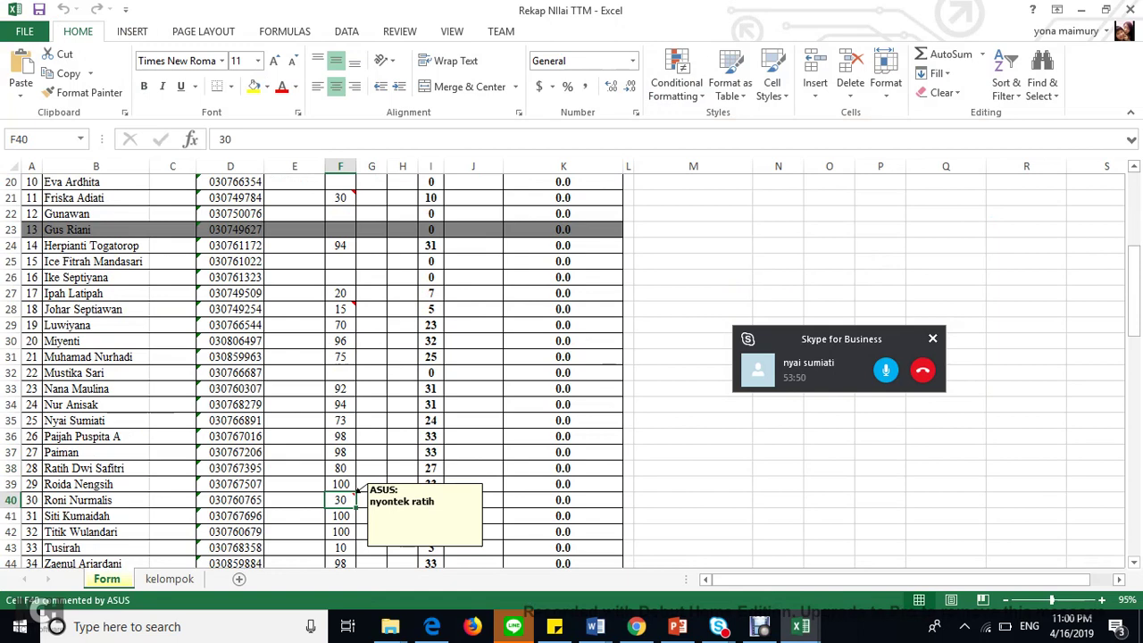
pyautogui.scroll(-1, 343, 500)
pyautogui.click(344, 500)
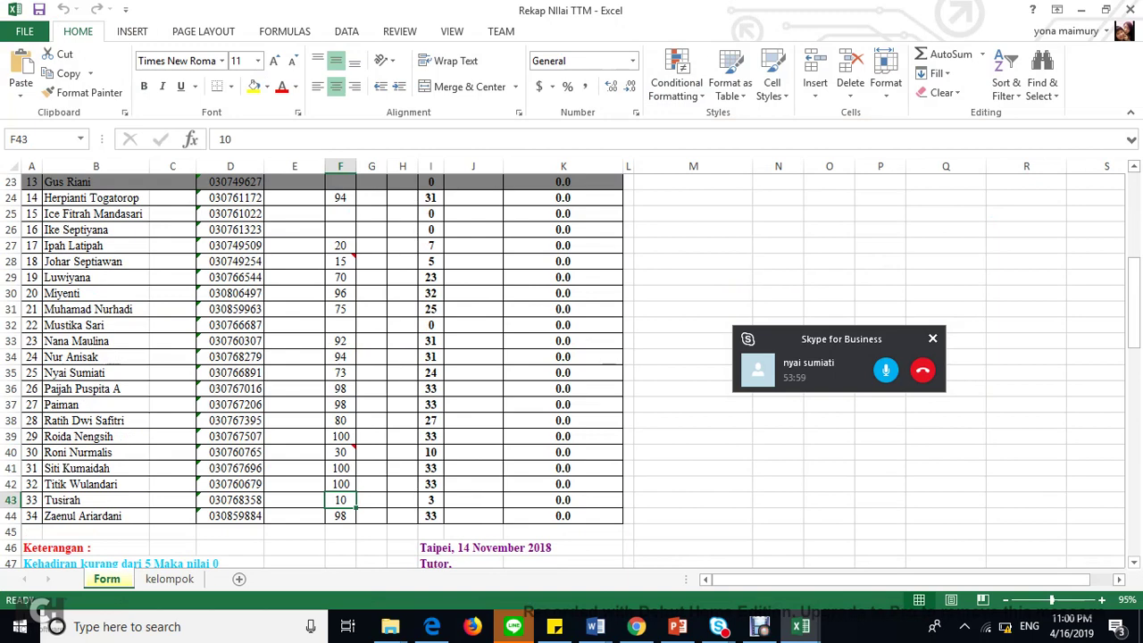
# Review the students' TT1 scores in the Form sheet from row 11 down to the end of the list.
pyautogui.click(340, 325)
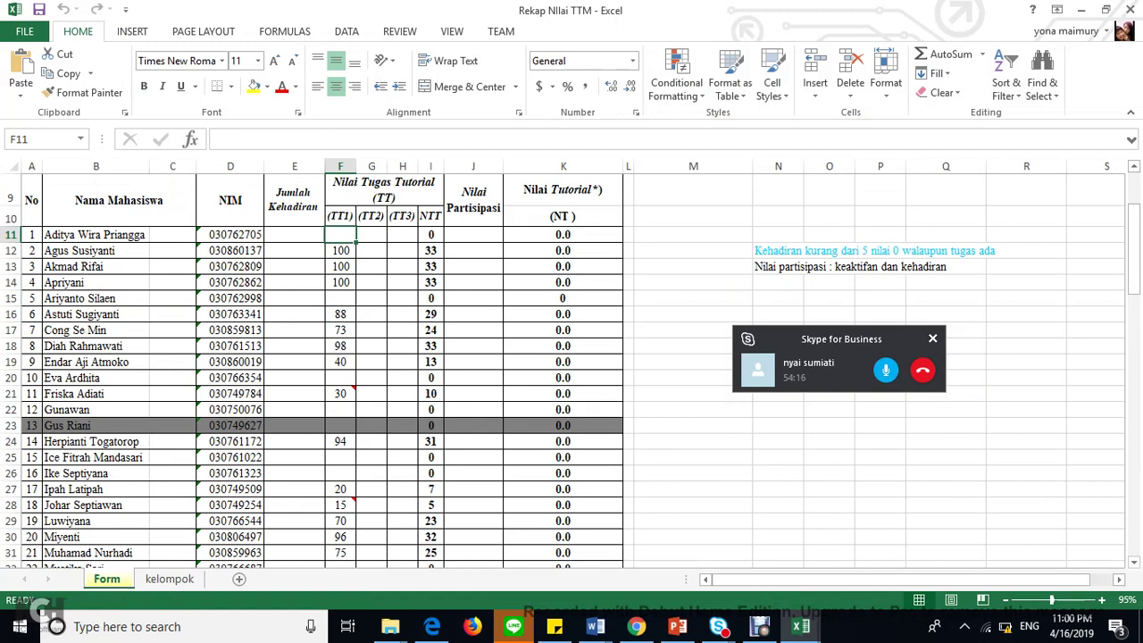
pyautogui.click(340, 298)
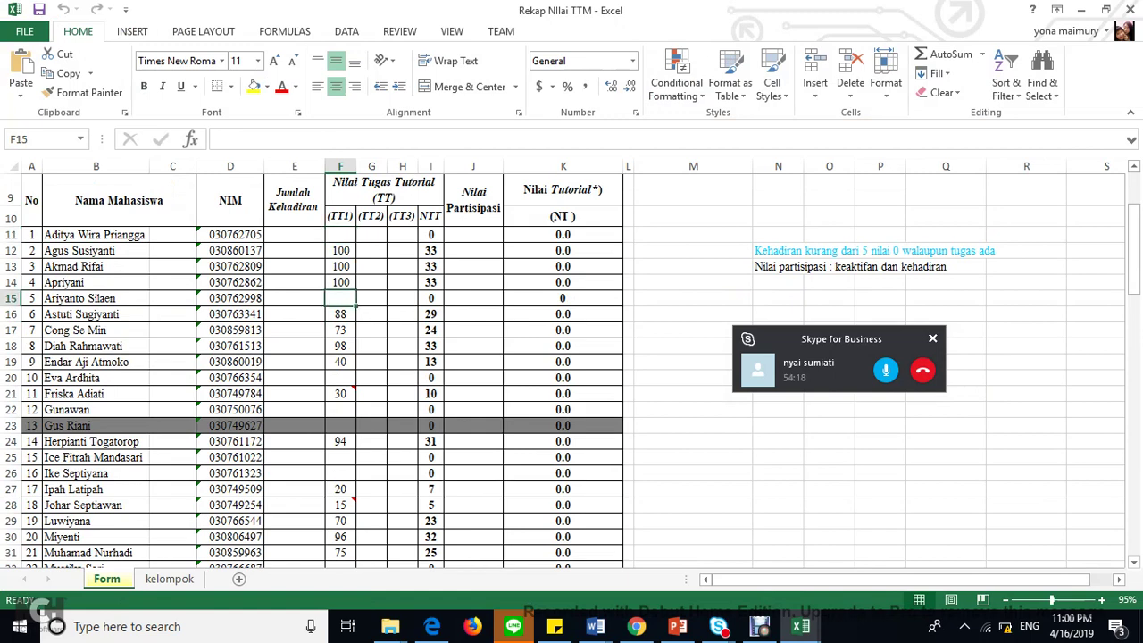
pyautogui.click(372, 315)
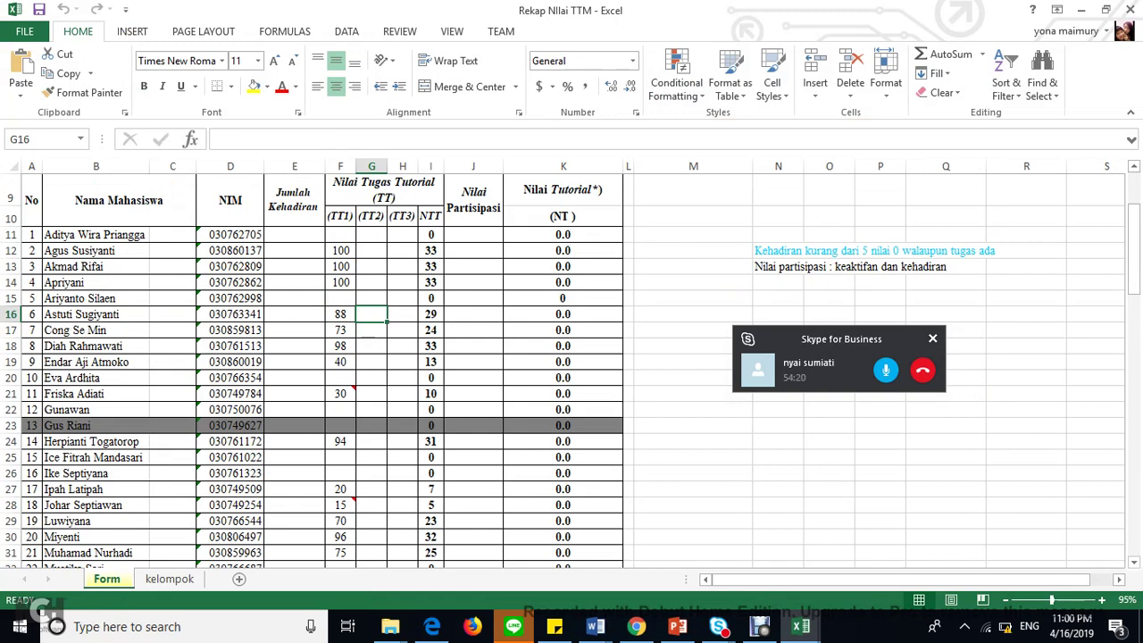
pyautogui.click(340, 330)
pyautogui.click(341, 393)
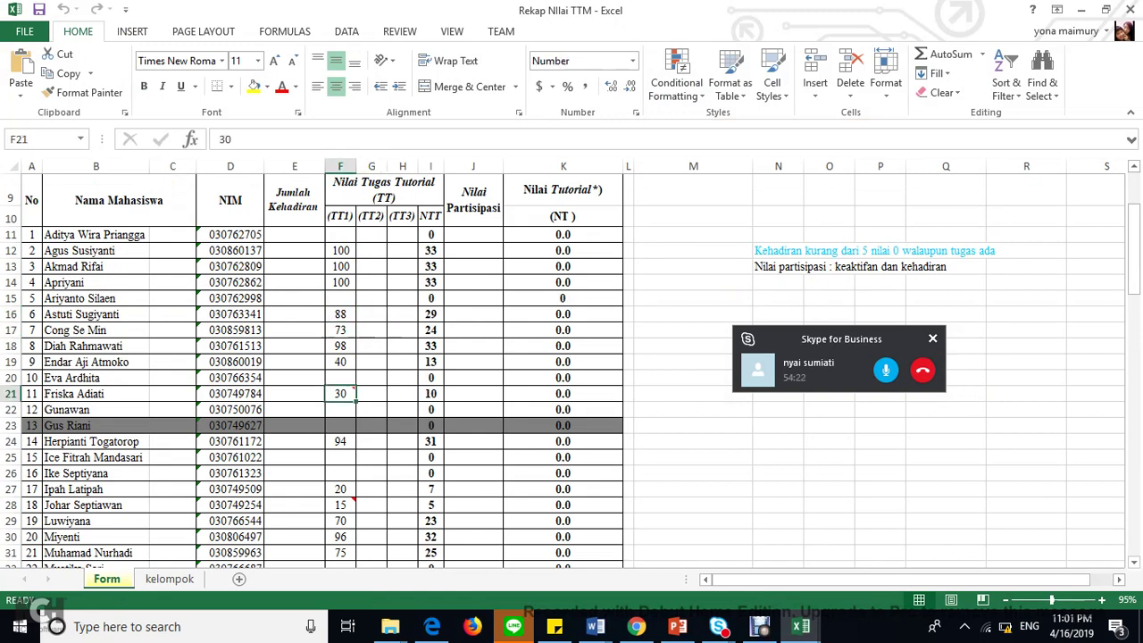
pyautogui.click(340, 457)
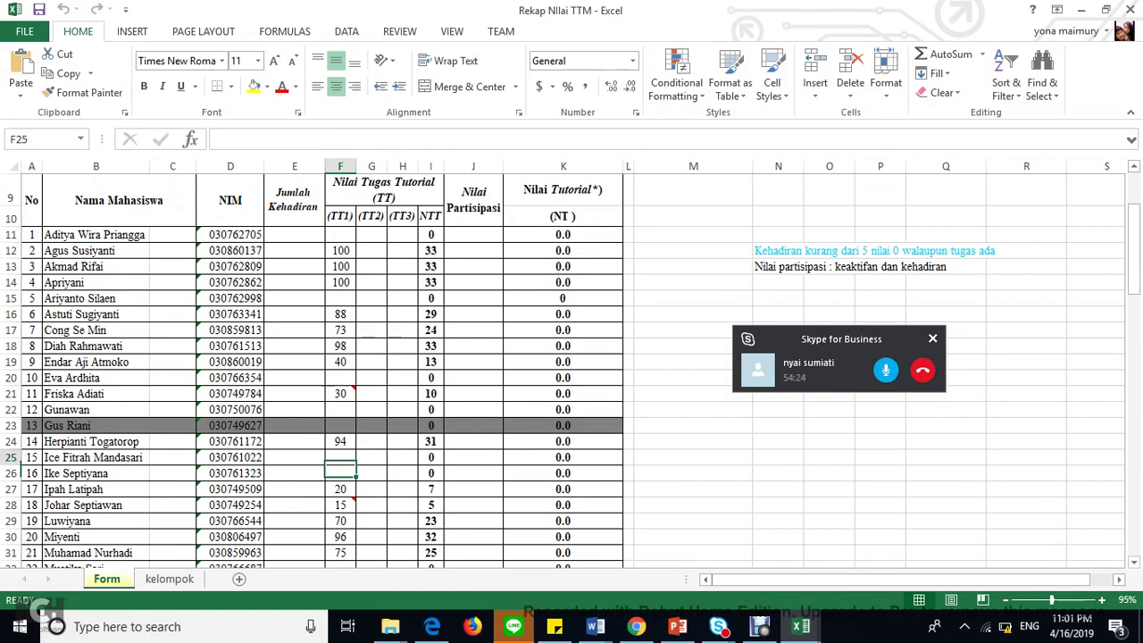
pyautogui.click(340, 488)
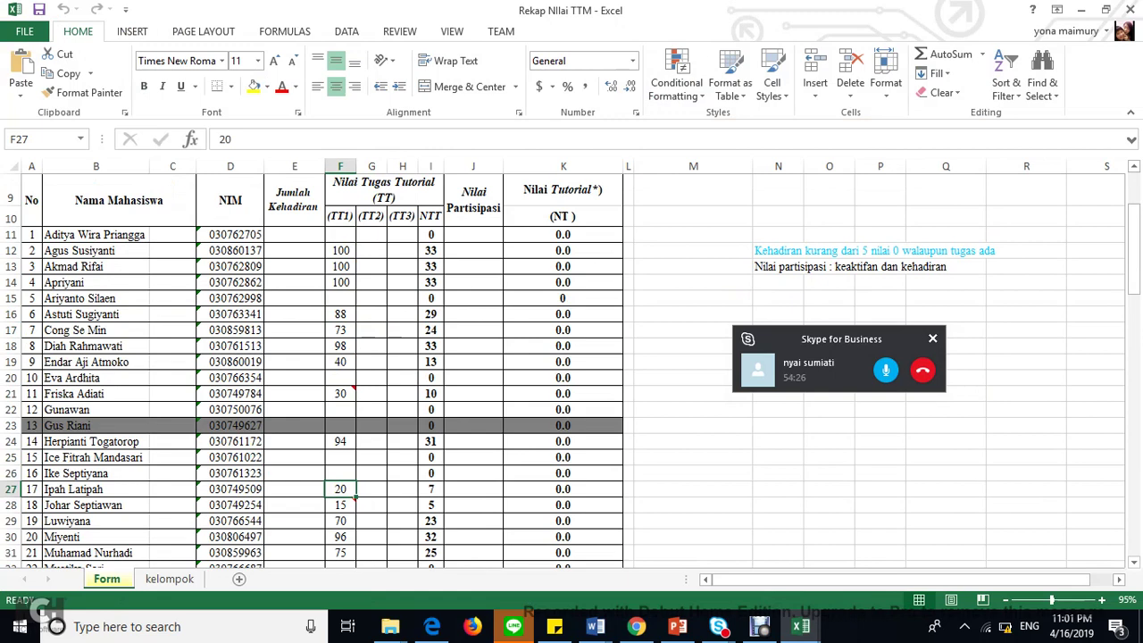
pyautogui.scroll(-5, 340, 375)
pyautogui.click(340, 531)
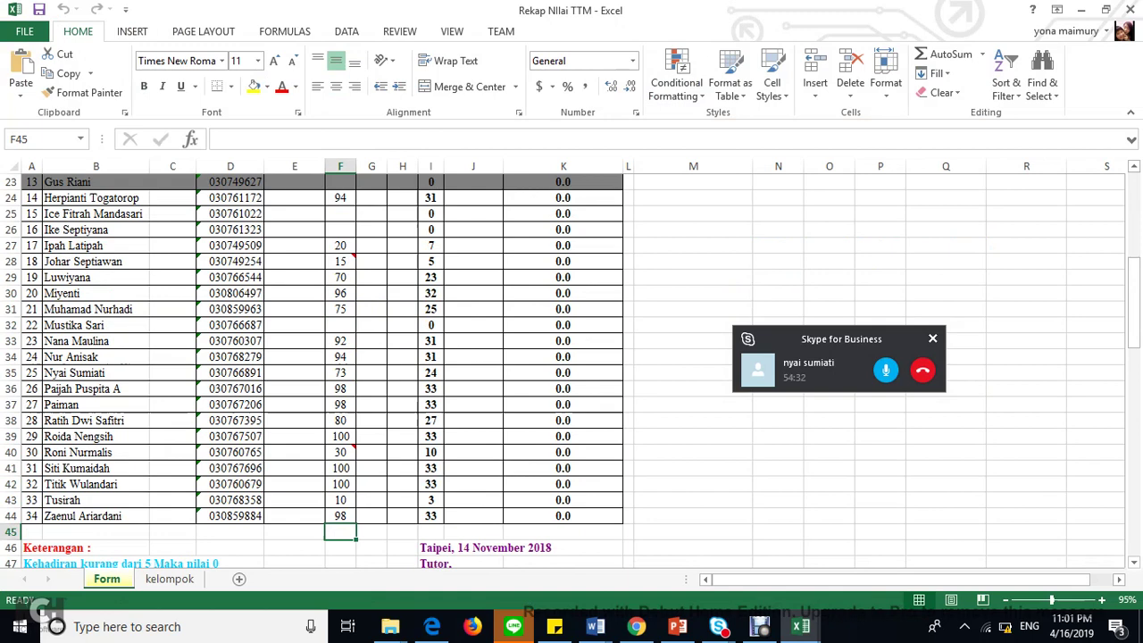
# Go back up the TT1 scores from row 43, reading the comments on cells F40 and F21.
pyautogui.click(340, 500)
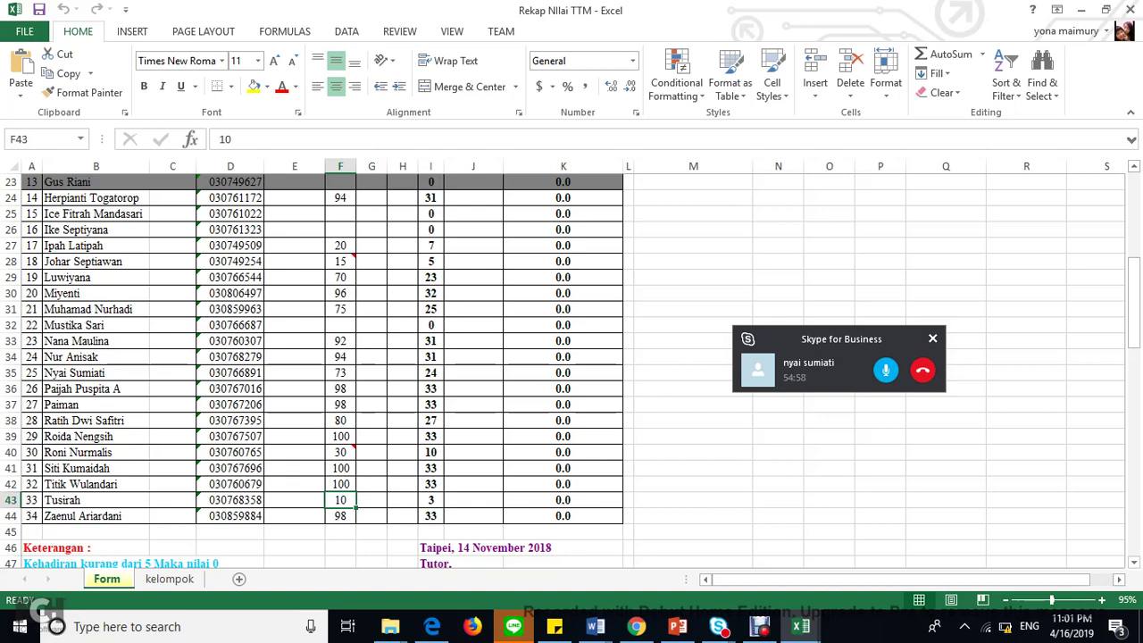
pyautogui.click(340, 452)
pyautogui.click(341, 436)
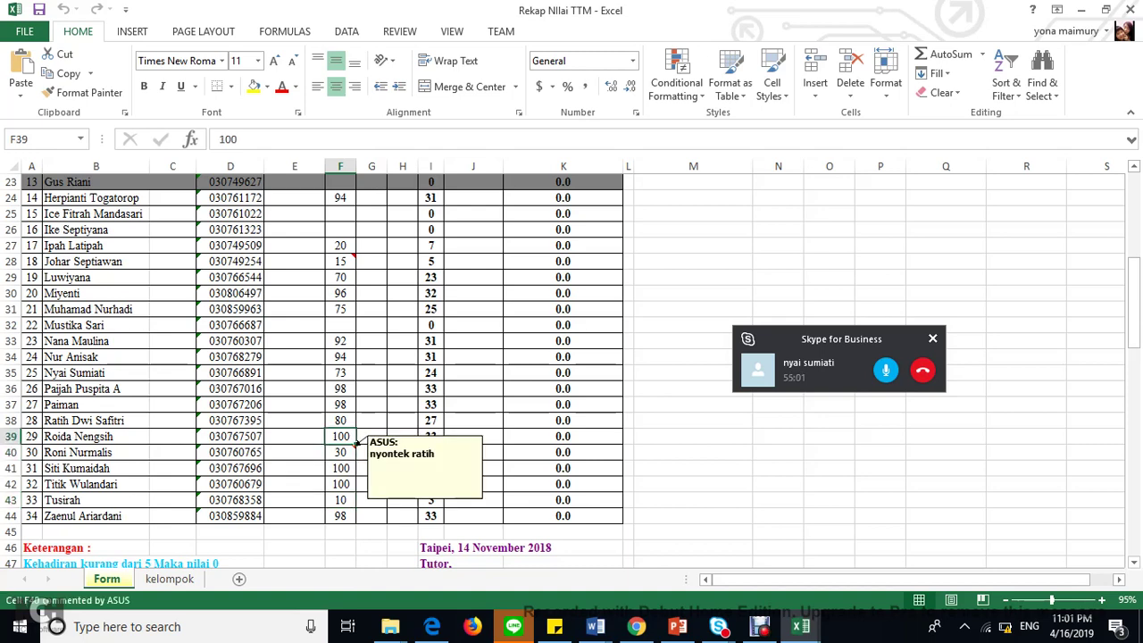
pyautogui.press('Up')
pyautogui.press('Up')
pyautogui.press('Up')
pyautogui.press('Up')
pyautogui.press('Up')
pyautogui.press('Up')
pyautogui.press('Up')
pyautogui.press('Up')
pyautogui.press('Up')
pyautogui.press('Up')
pyautogui.press('Up')
pyautogui.press('Up')
pyautogui.press('Up')
pyautogui.press('Up')
pyautogui.press('Up')
pyautogui.press('Up')
pyautogui.press('Up')
pyautogui.press('Up')
pyautogui.press('Up')
pyautogui.press('Up')
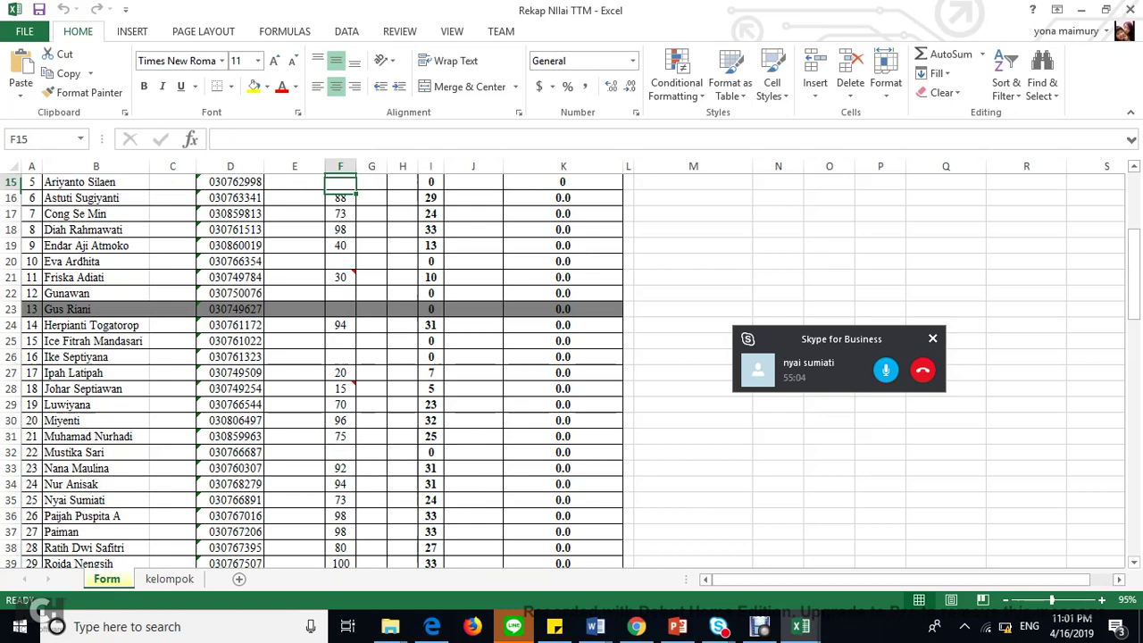
pyautogui.scroll(3, 340, 366)
pyautogui.click(340, 457)
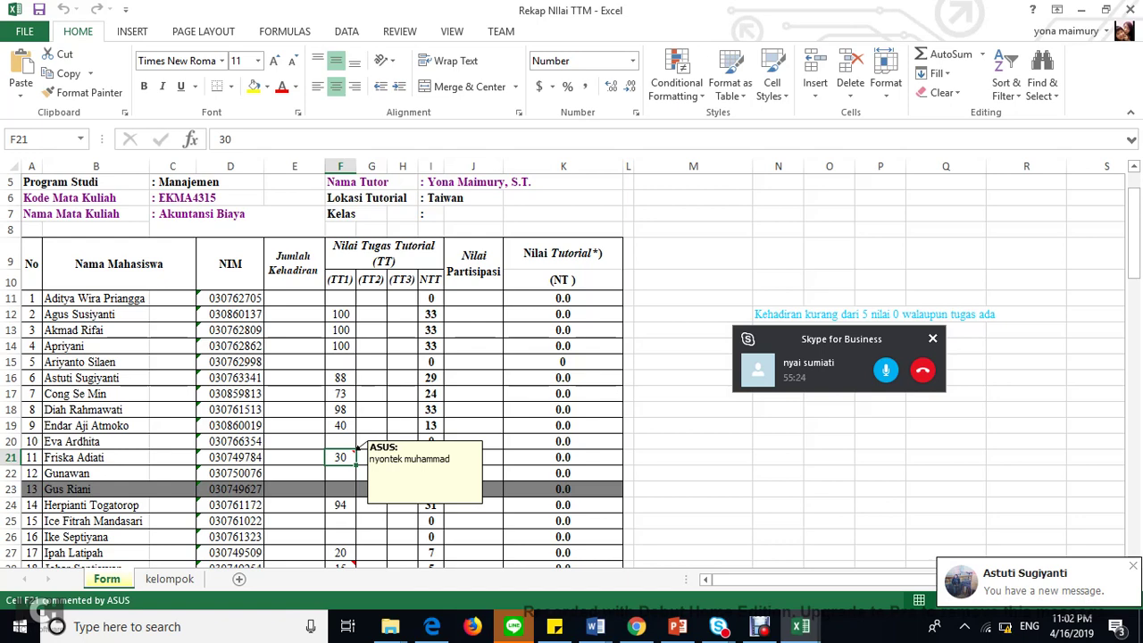
# Move the floating Skype for Business call window below the grading notes and check the date in the system calendar.
pyautogui.moveTo(840, 339); pyautogui.dragTo(847, 459)
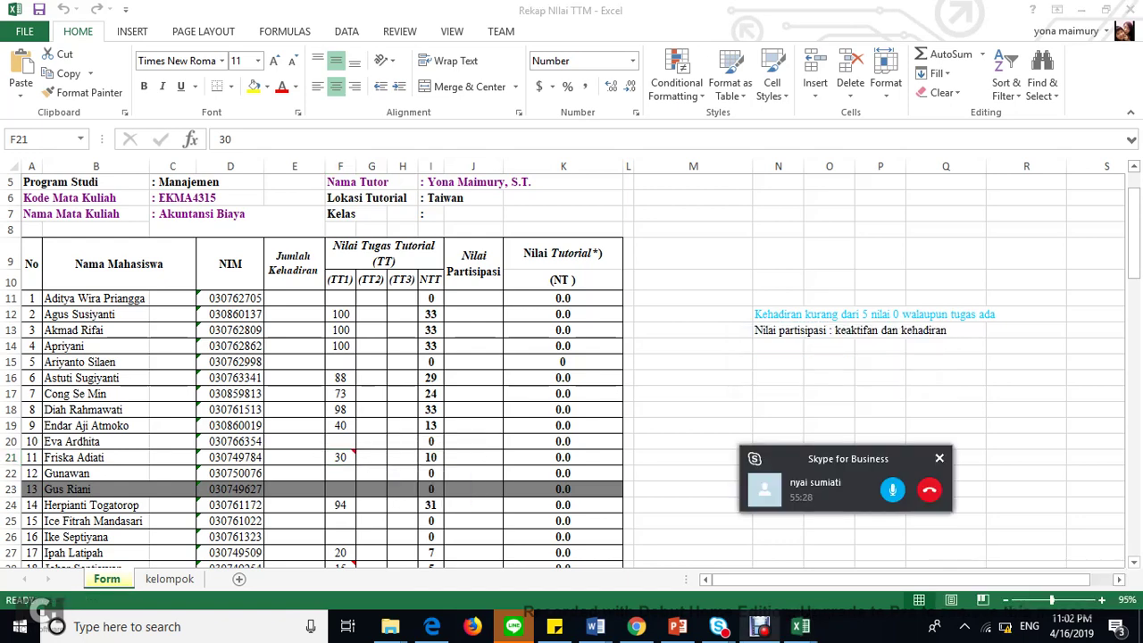
pyautogui.moveTo(799, 626)
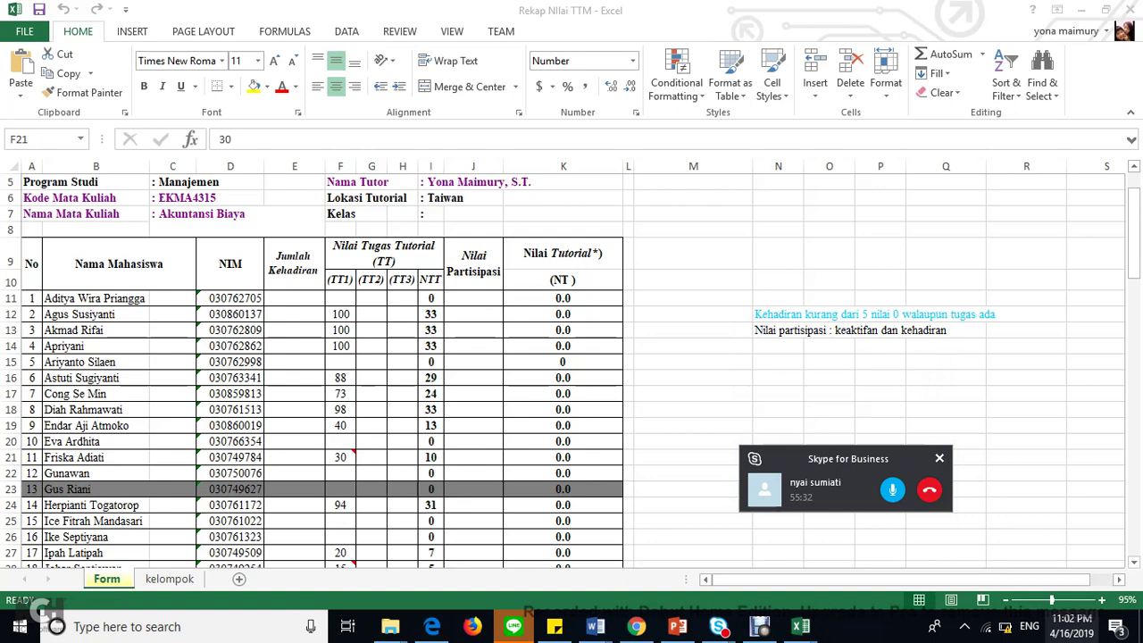
pyautogui.click(1071, 626)
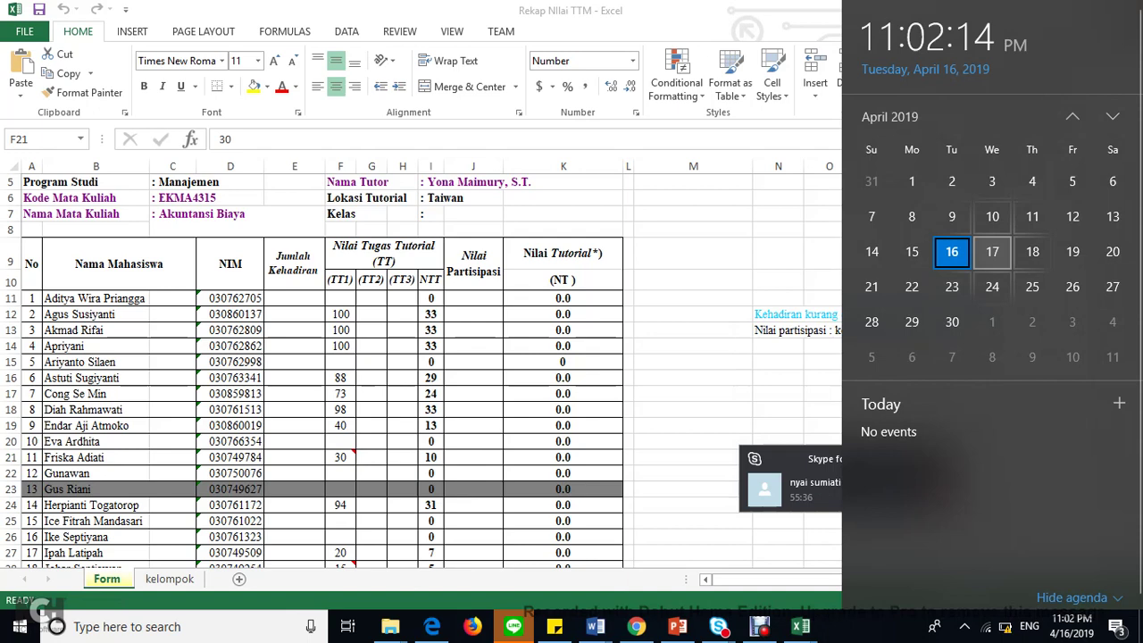
pyautogui.press('Escape')
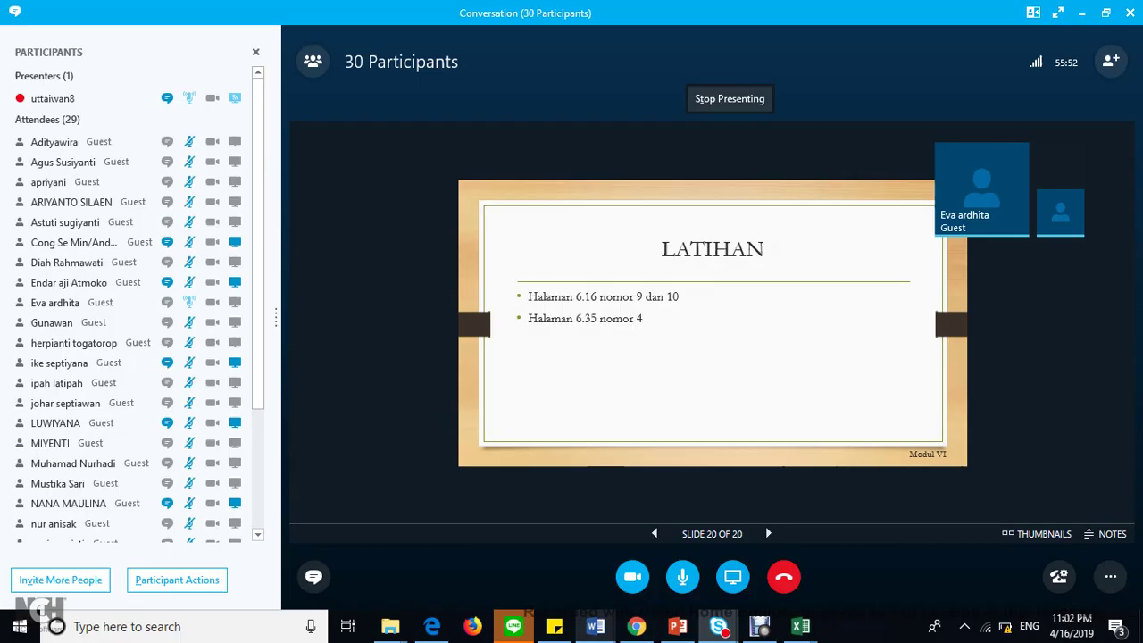
# Switch to the Skype for Business conversation window and look through the attendees to the end of the participant list.
pyautogui.moveTo(594, 626)
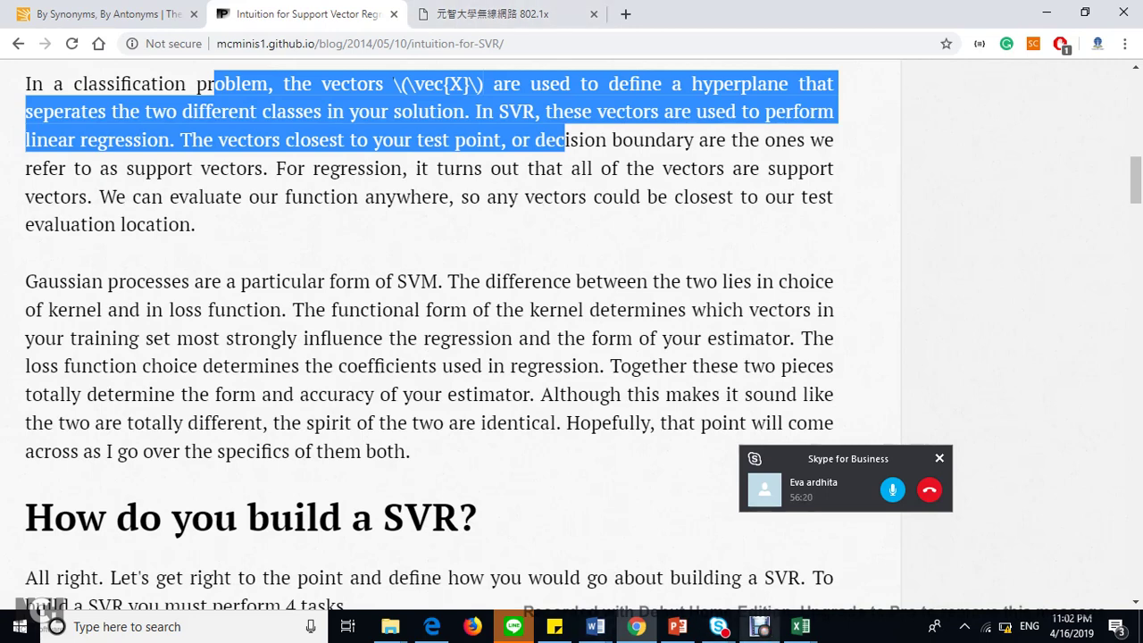
pyautogui.click(718, 626)
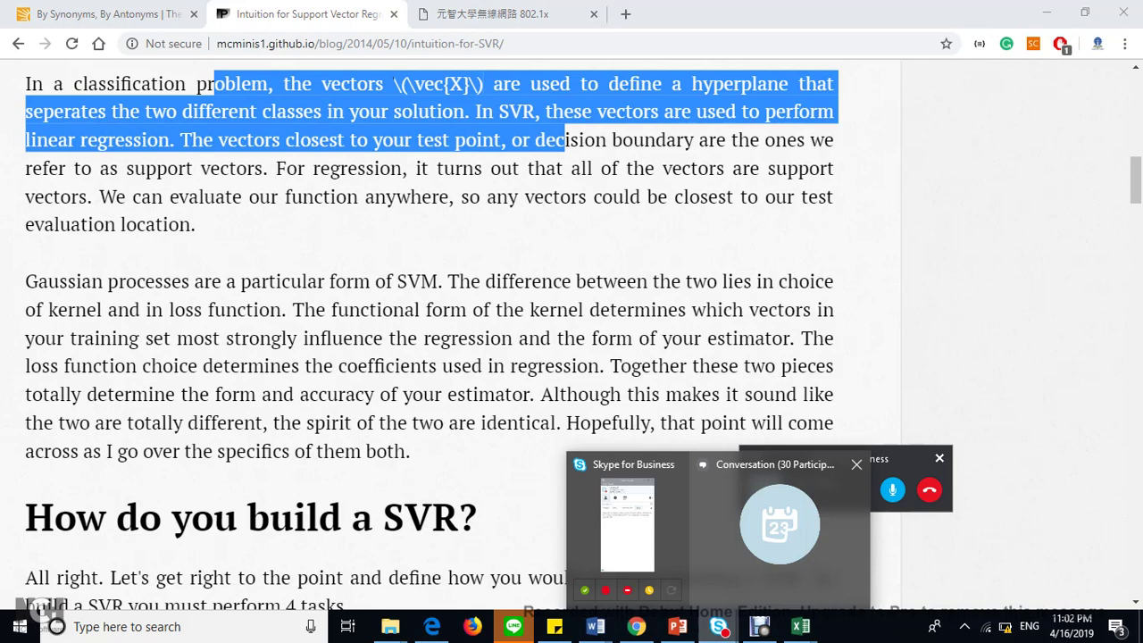
pyautogui.click(779, 524)
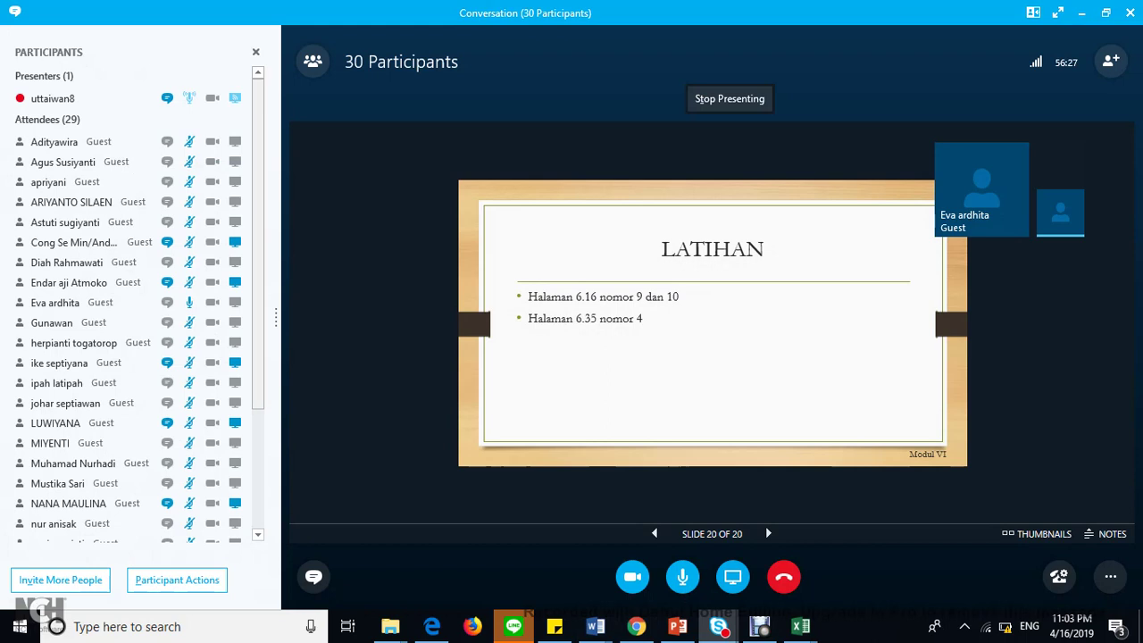
pyautogui.scroll(-3, 134, 304)
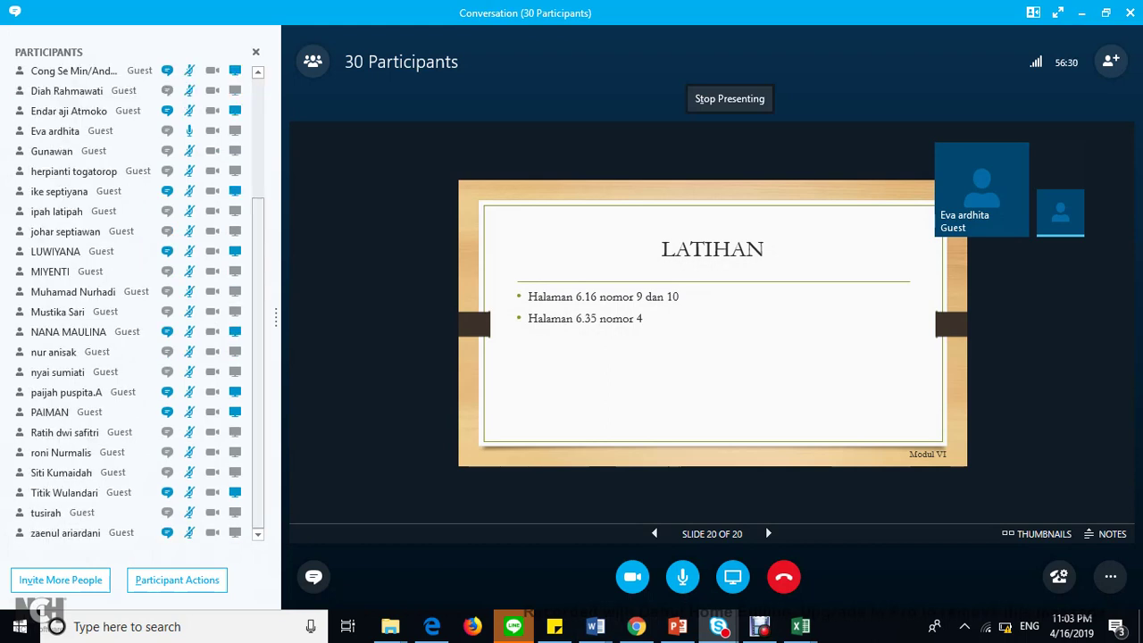